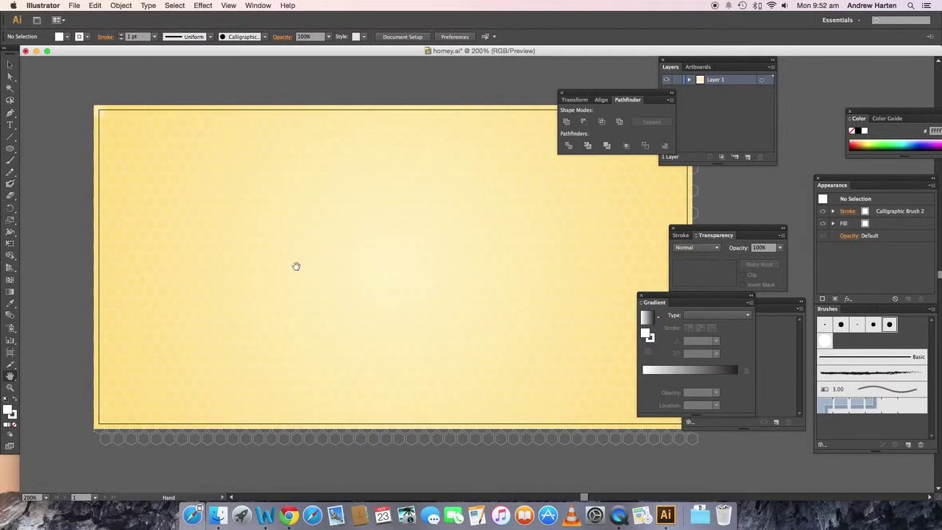
- Select the Type tool and bring up the Window menu
click(10, 125)
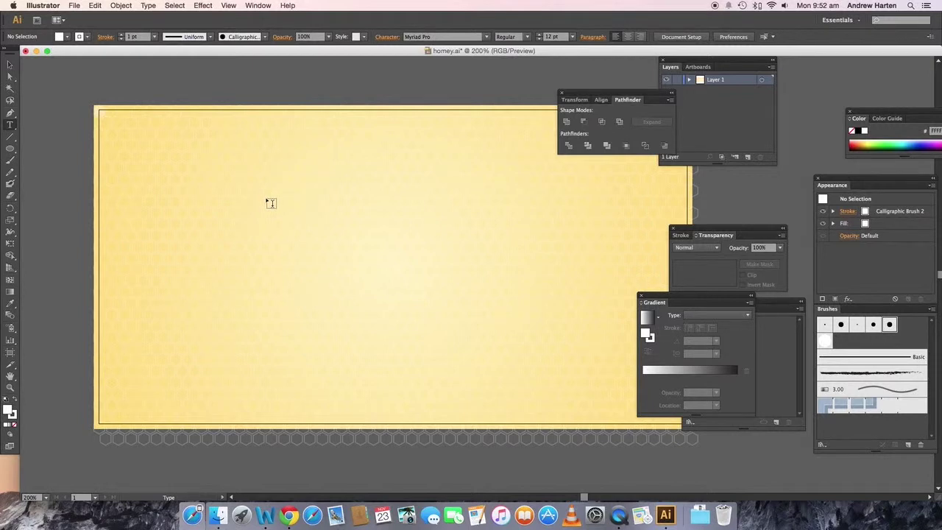
click(251, 7)
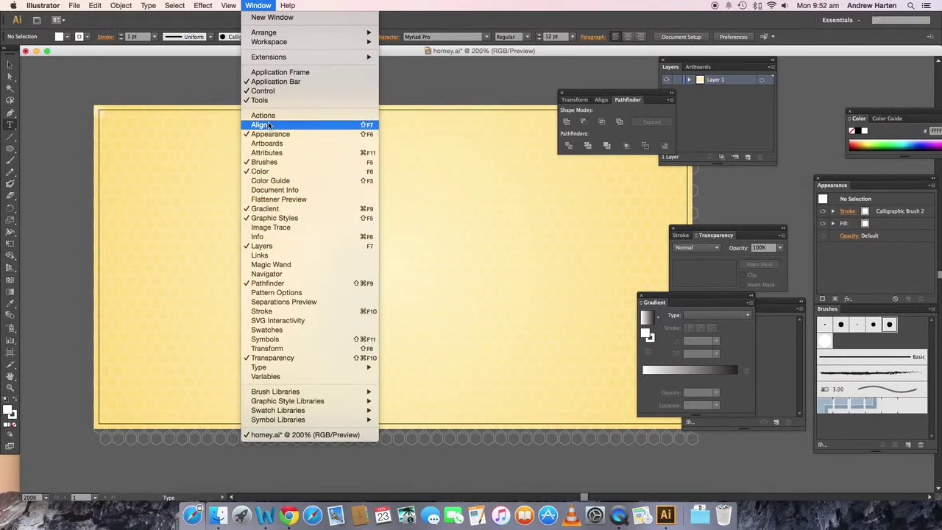
- Show the Character panel lower on screen and set the font to GoodDog
mouse_move(336, 368)
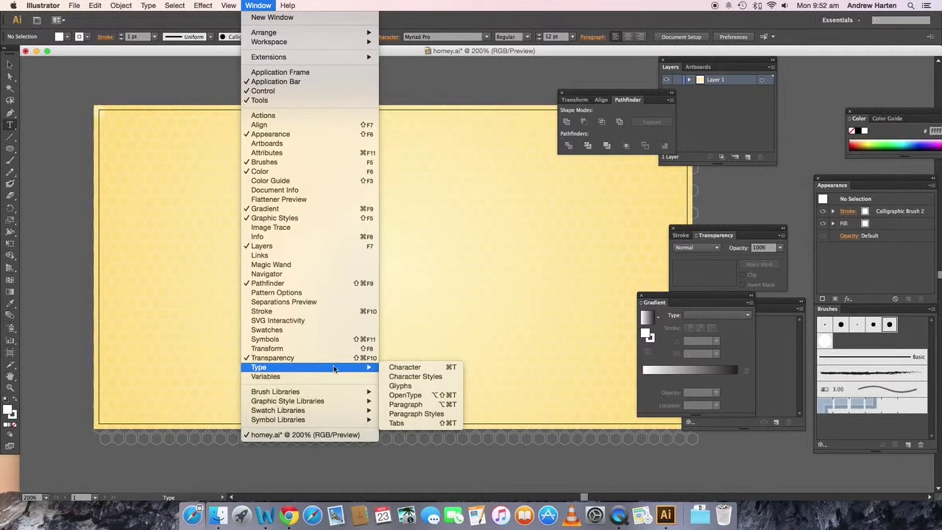
click(391, 371)
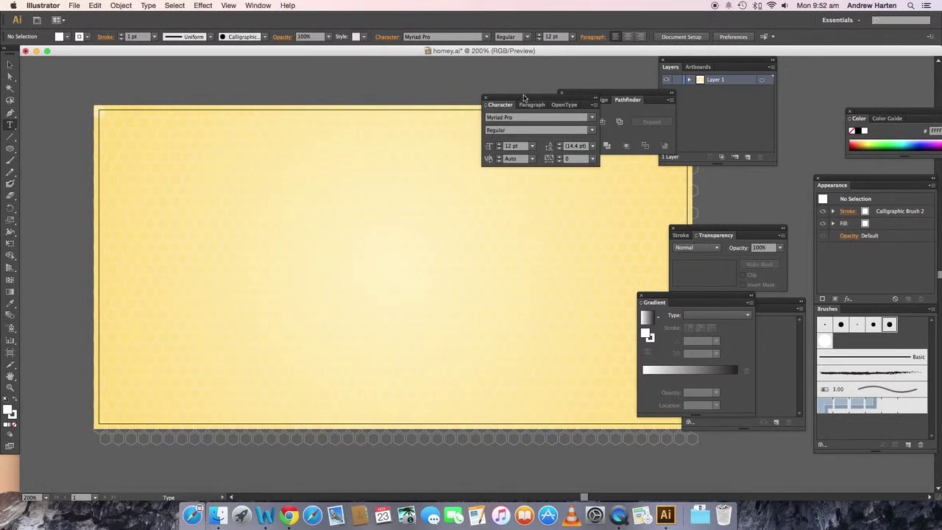
drag(524, 97, 534, 169)
click(601, 190)
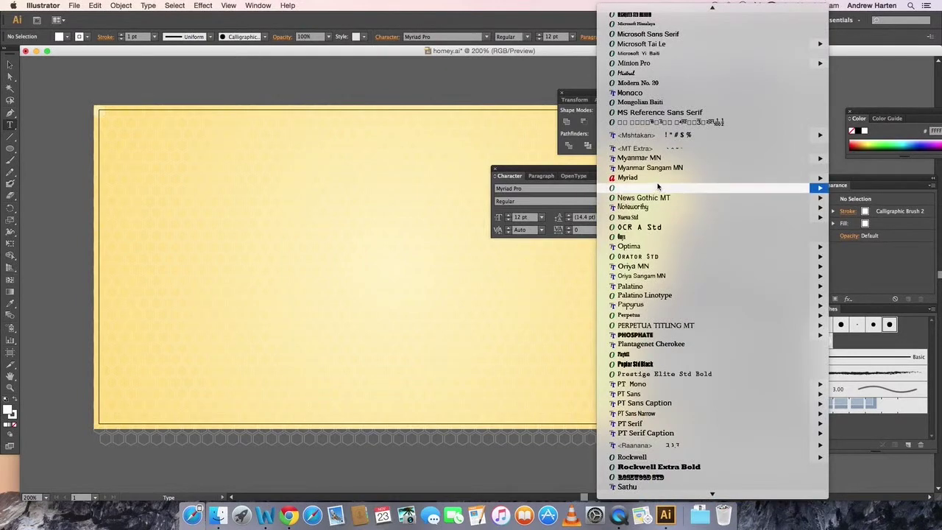
scroll(659, 185, up, 20)
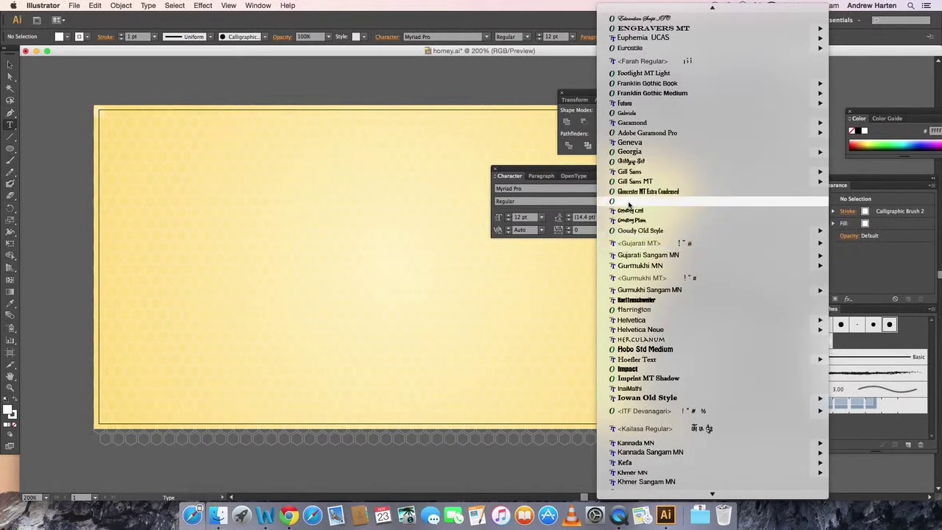
click(629, 204)
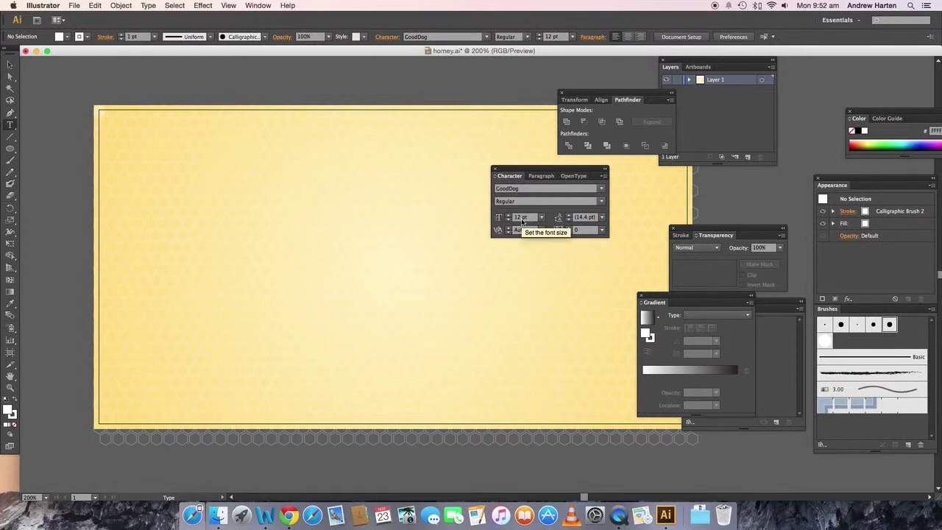
- Set the font size to 99 pt in the Character panel
click(521, 217)
text(100)
key(Down)
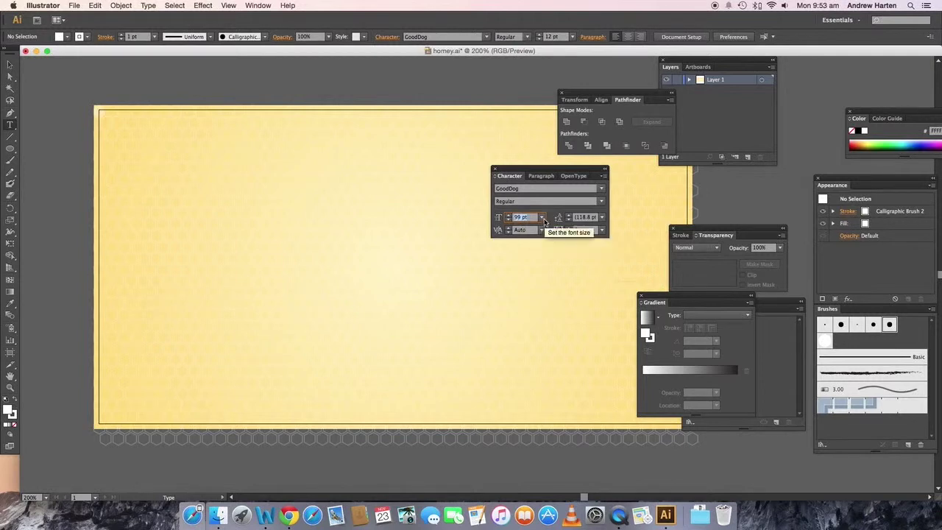
- Set the fill colour to orange-yellow FEBA02 (R 254, G 186, B 2)
click(65, 36)
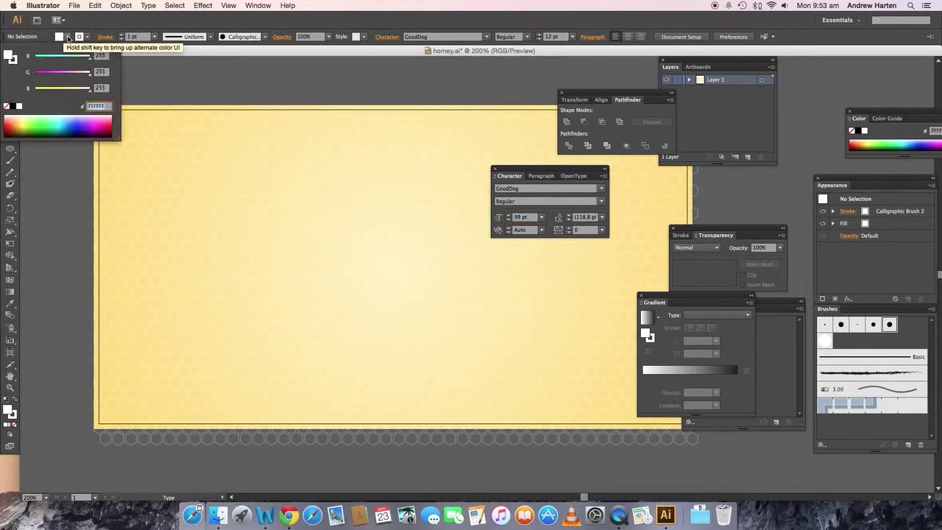
click(98, 56)
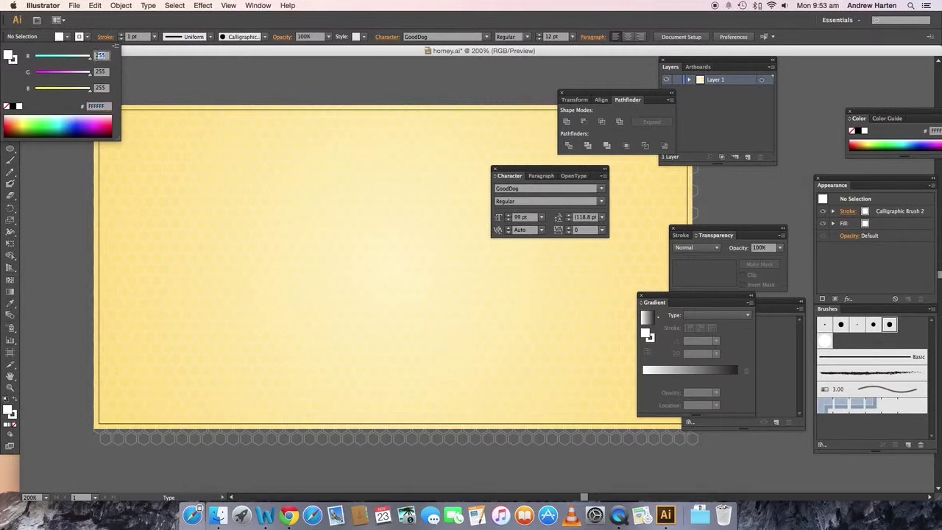
text(2)
click(97, 71)
text(186)
click(97, 87)
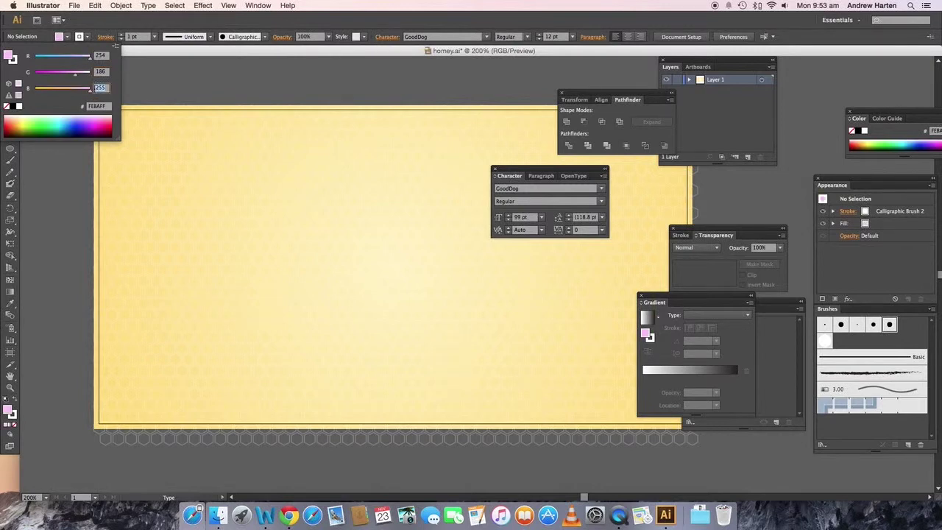
text(2)
key(shift+Tab)
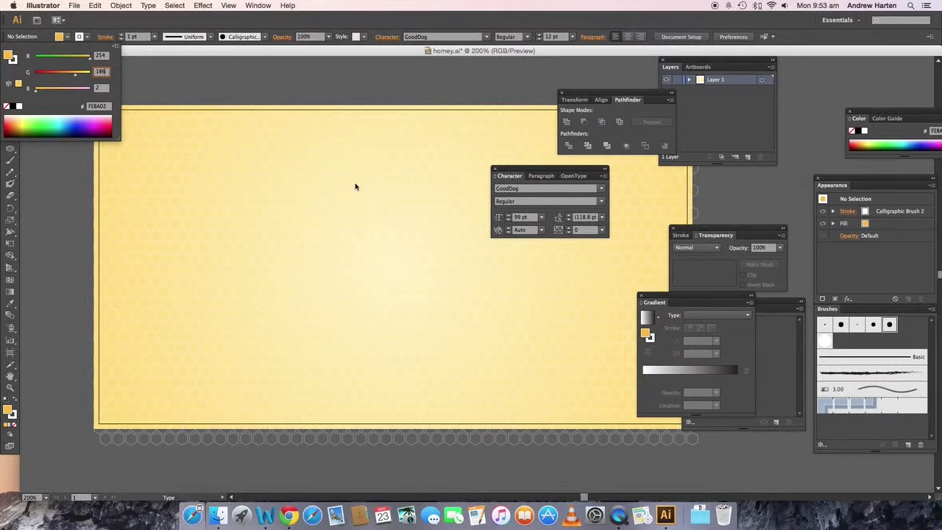
click(240, 223)
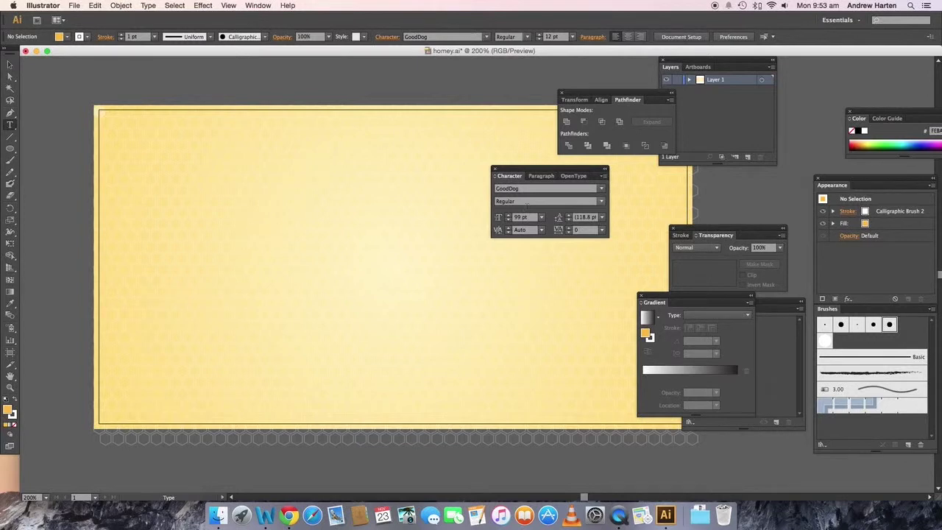
- Set the size to 100 pt and type 'Year Eight' on the artboard
click(525, 218)
text(100)
key(Return)
click(282, 241)
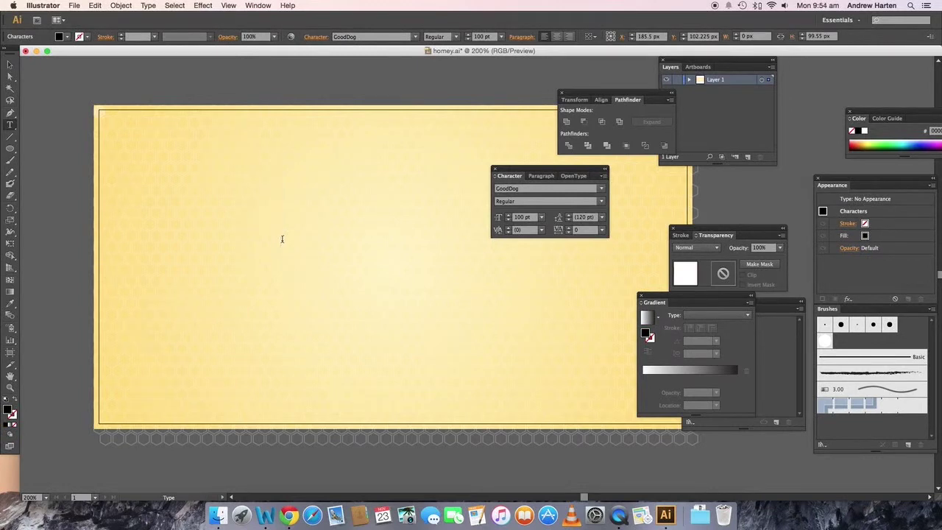
text(Year)
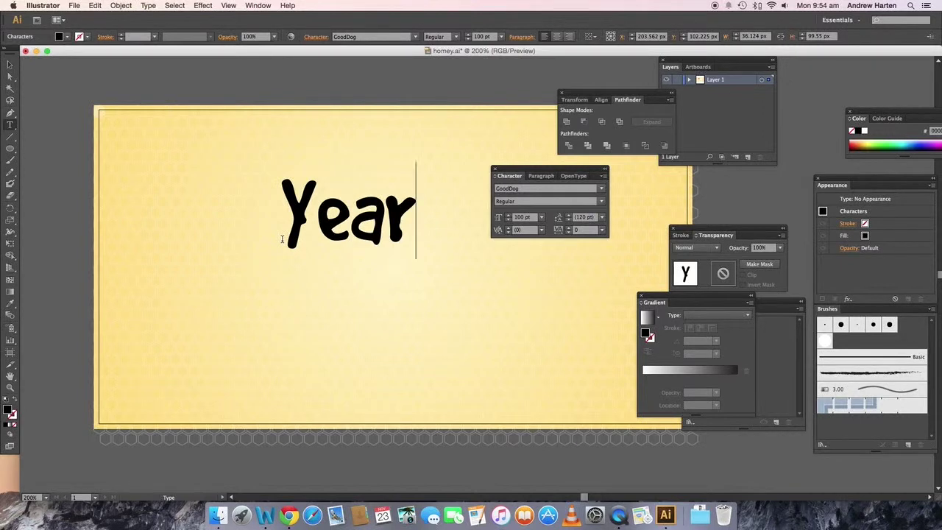
text( Eight)
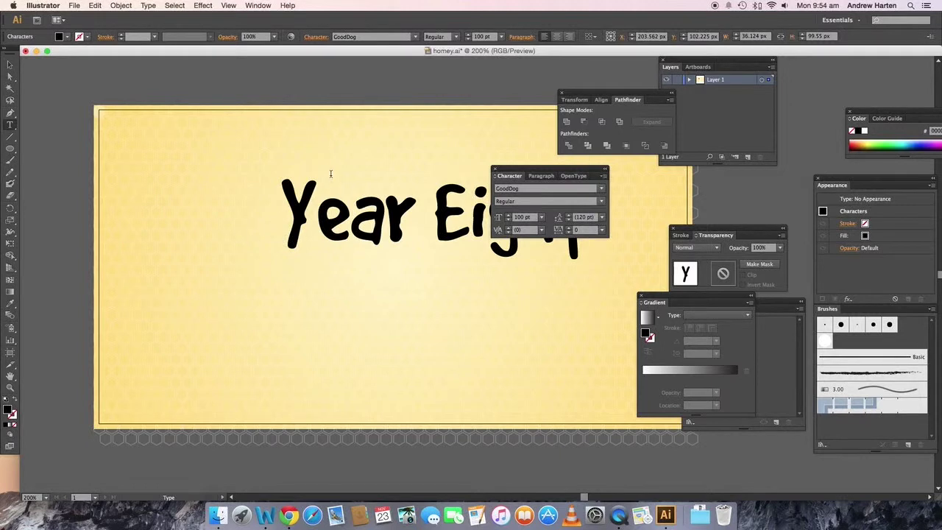
- Check the fill colour, move the Character panel aside, and select all the Year Eight text
click(67, 36)
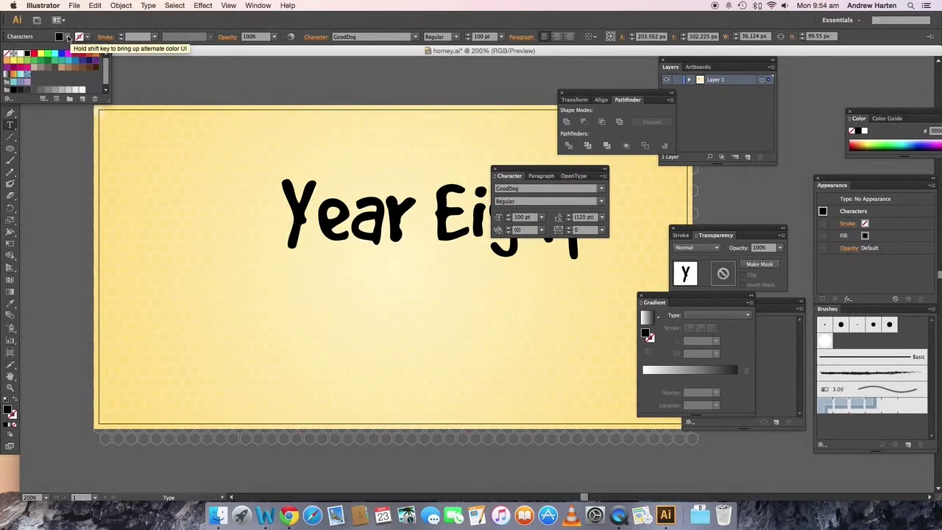
click(67, 37)
shift+click(67, 37)
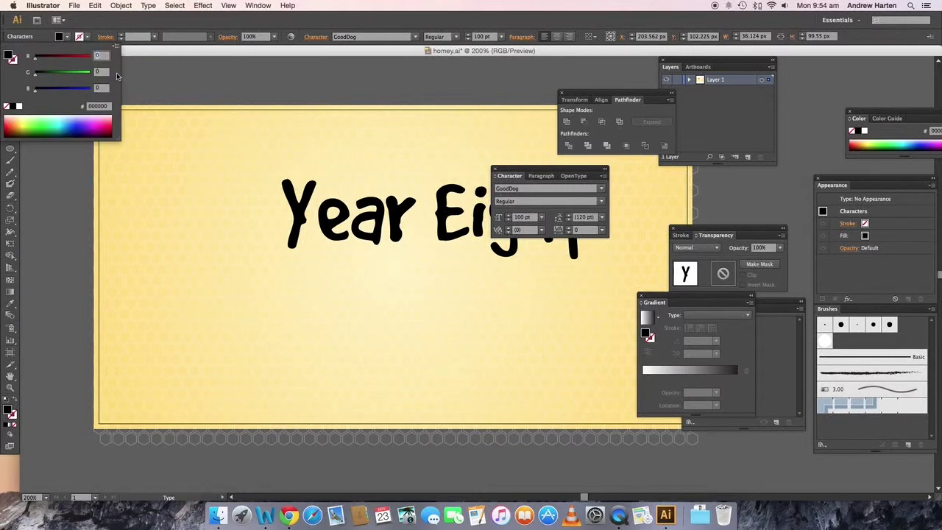
click(296, 193)
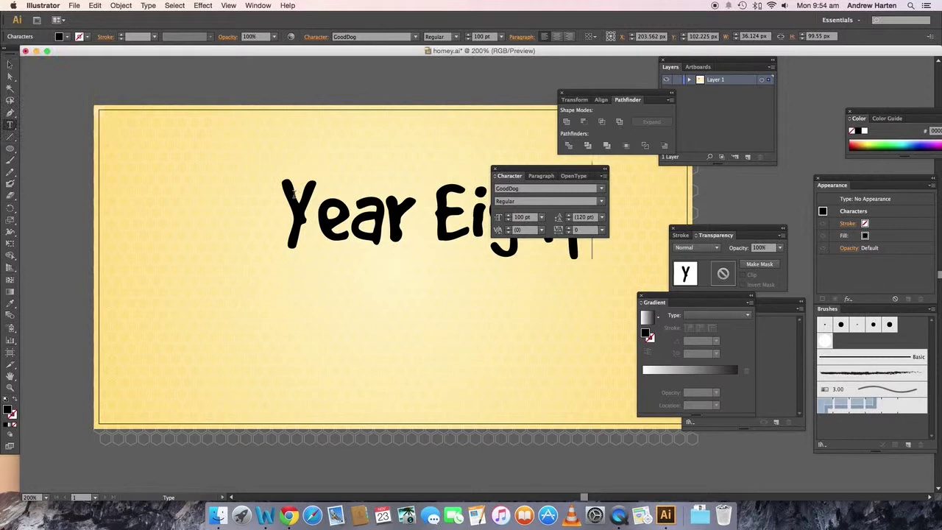
click(293, 196)
drag(565, 171, 698, 173)
drag(607, 218, 276, 200)
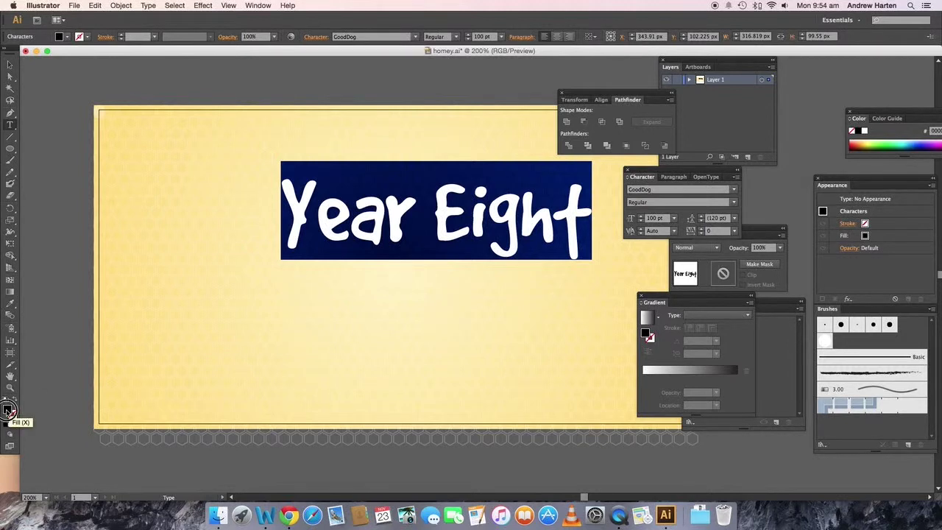
- Fill the Year Eight text with R 254, G 186, B 2 via the Color Picker, then deselect
double_click(8, 410)
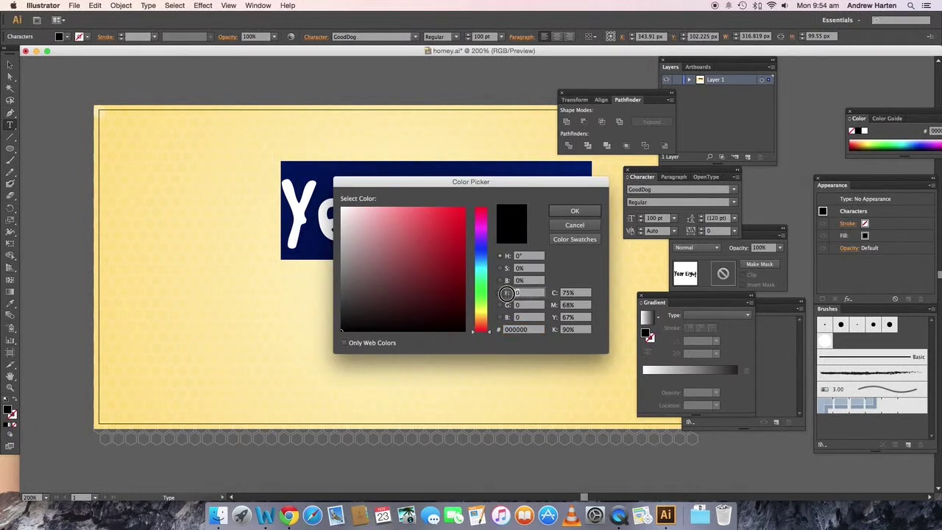
double_click(524, 295)
text(255)
key(BackSpace)
text(4)
click(527, 305)
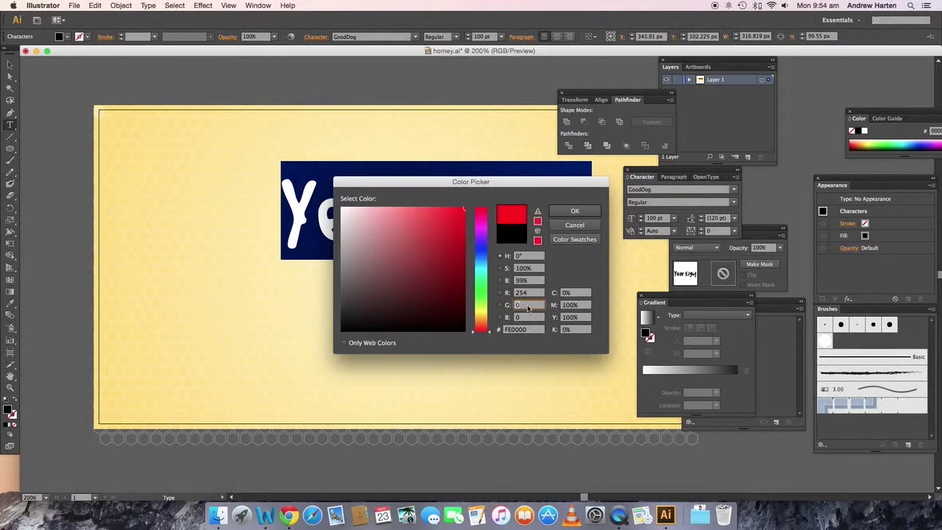
text(186)
click(529, 317)
text(2)
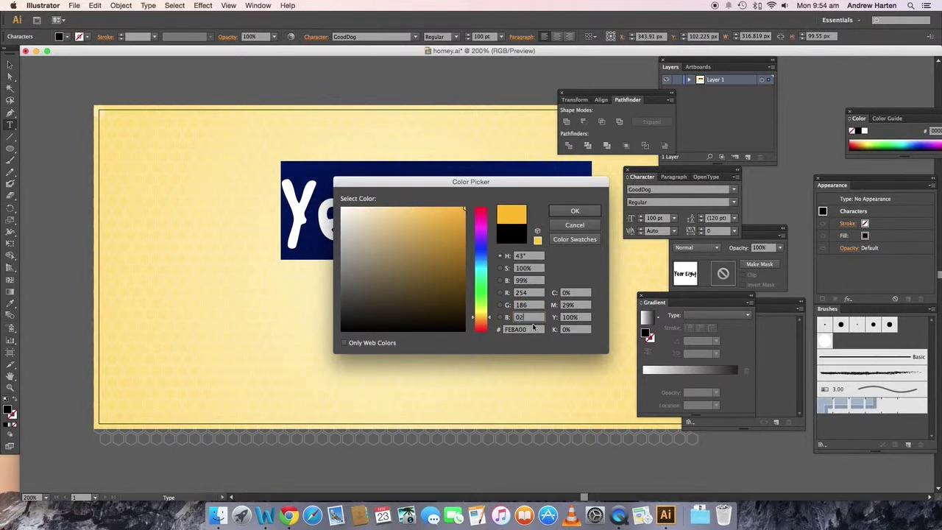
click(574, 211)
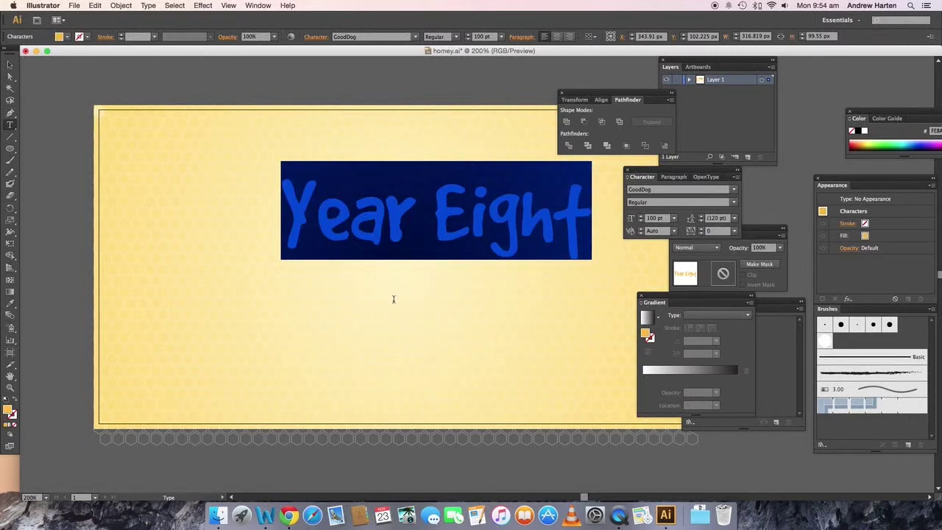
click(394, 299)
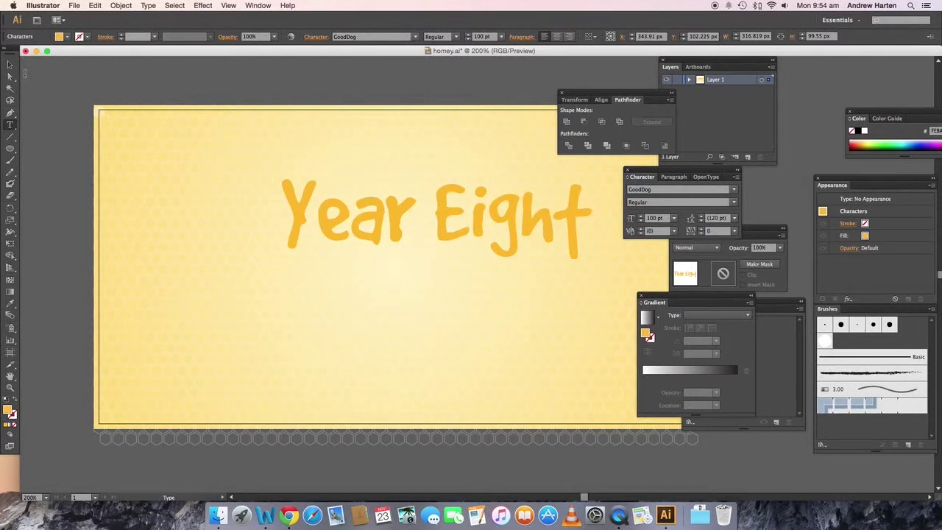
- Nudge Year Eight slightly left and down, then convert it to outlines
click(10, 64)
drag(384, 234, 348, 249)
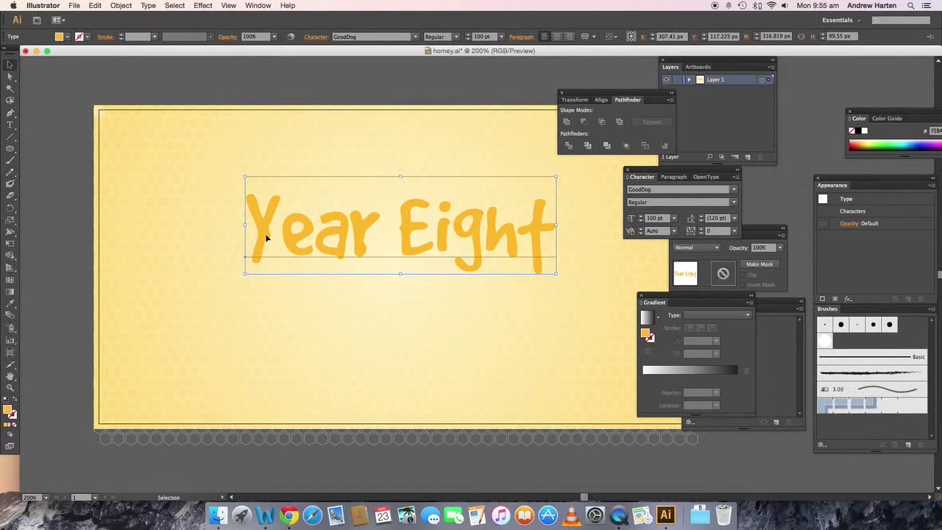
click(148, 6)
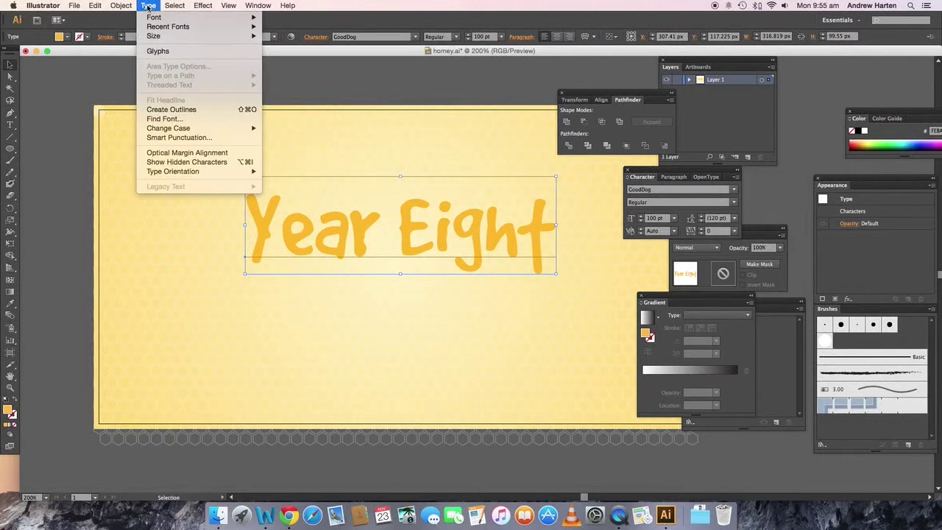
click(194, 114)
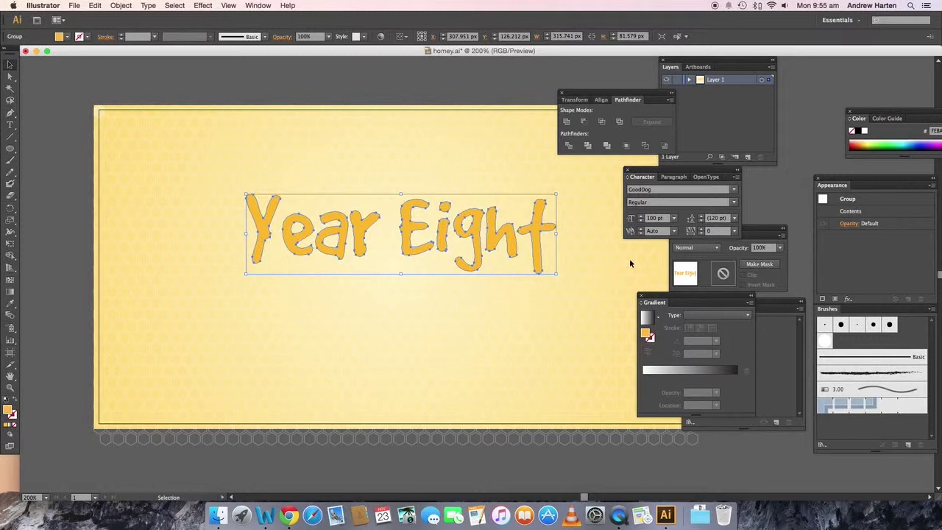
- Float the Layers panel, expand Layer 1, and lock the hex and bg sublayers
mouse_move(734, 300)
mouse_down()
mouse_move(753, 306)
mouse_move(741, 312)
mouse_up()
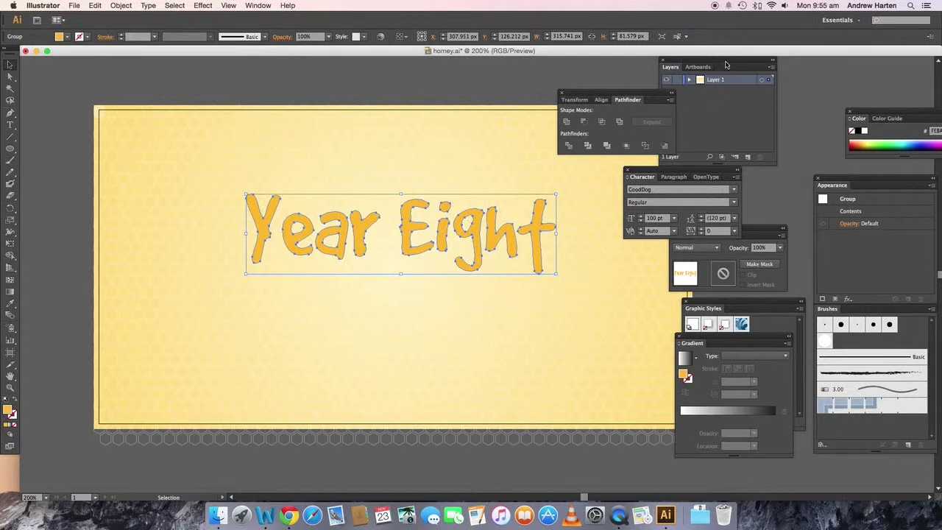
drag(716, 67, 742, 107)
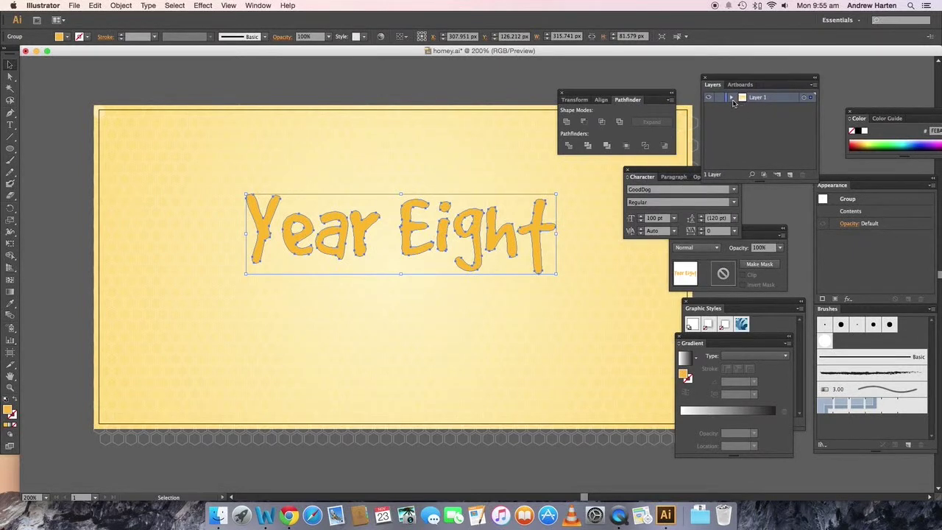
click(732, 97)
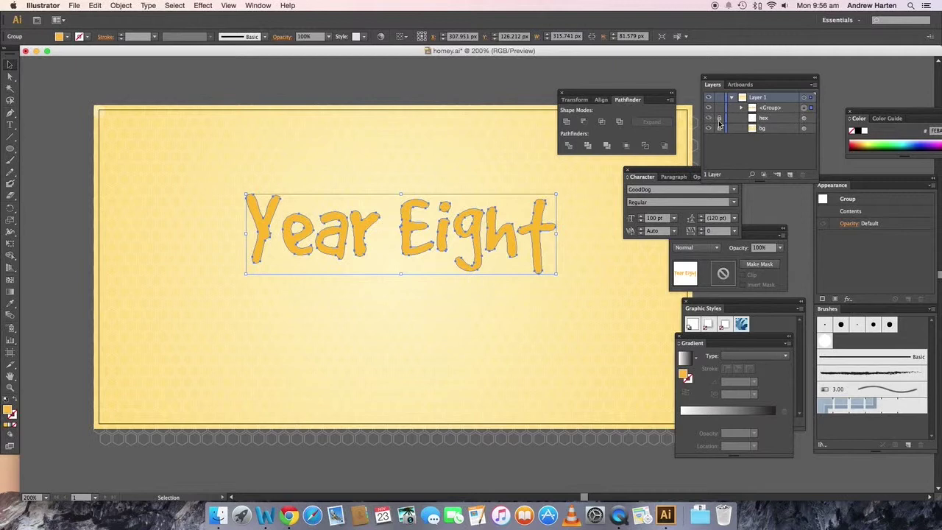
click(719, 129)
- Target the outlined text group and unite its letters with Pathfinder
drag(618, 93, 590, 75)
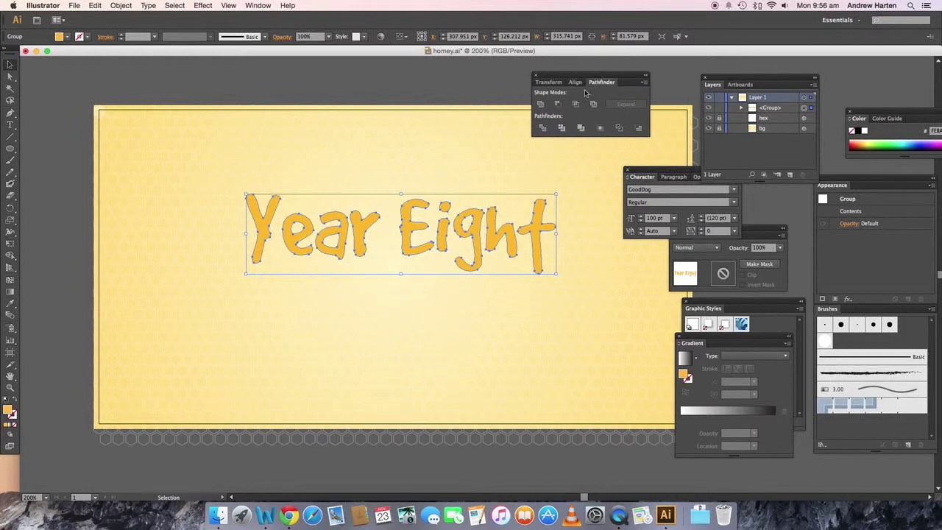
click(258, 6)
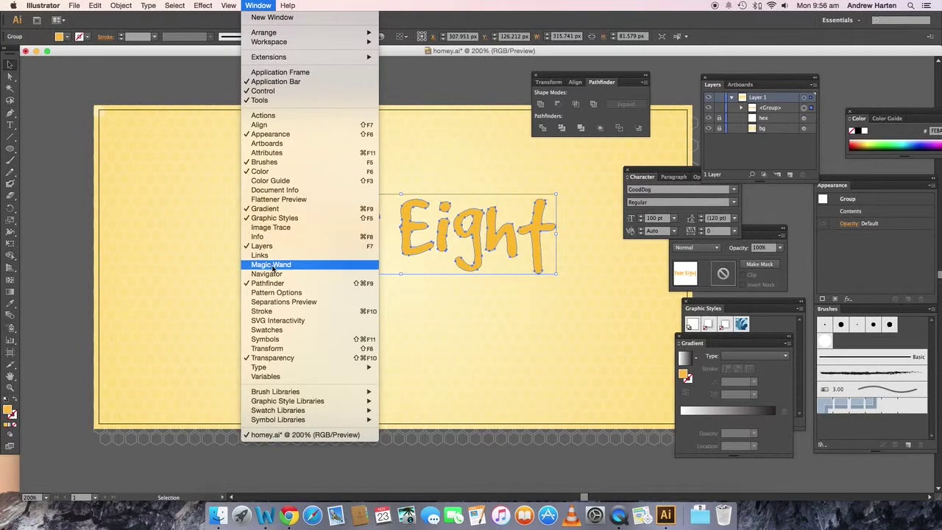
click(473, 88)
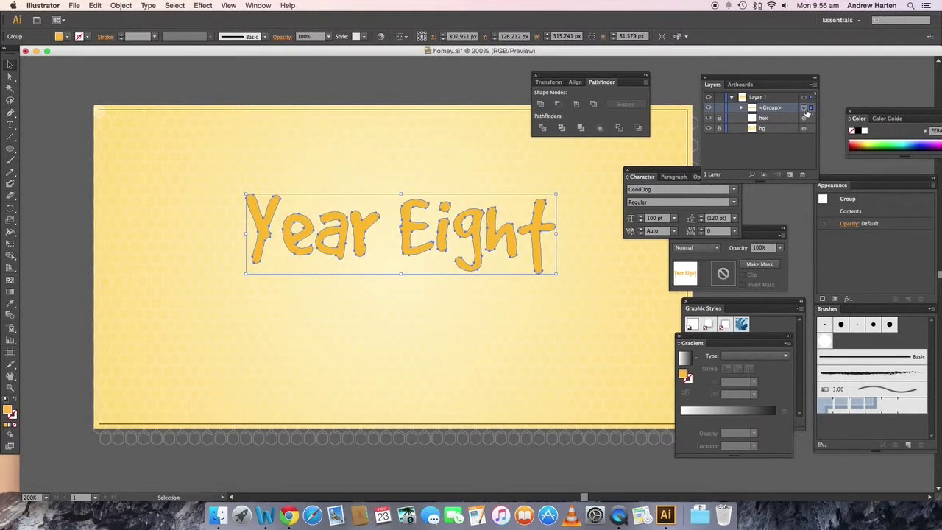
click(804, 108)
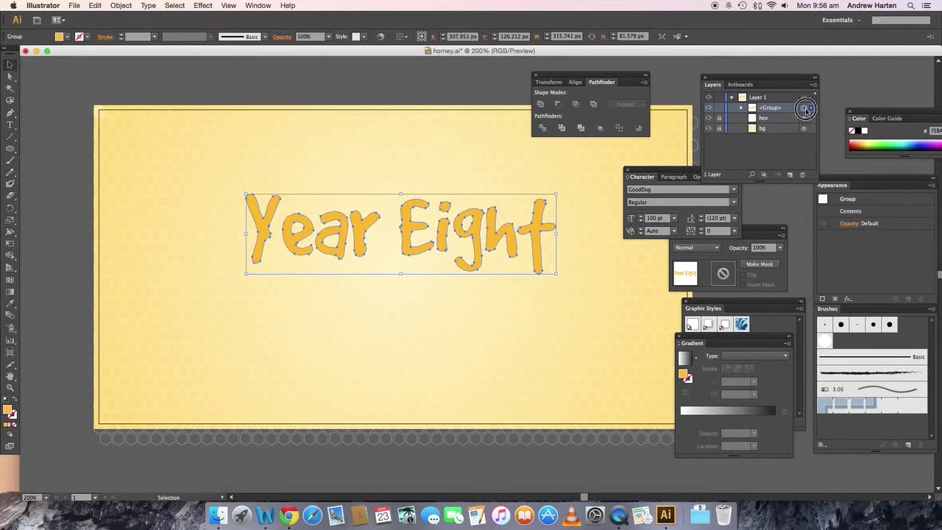
click(541, 106)
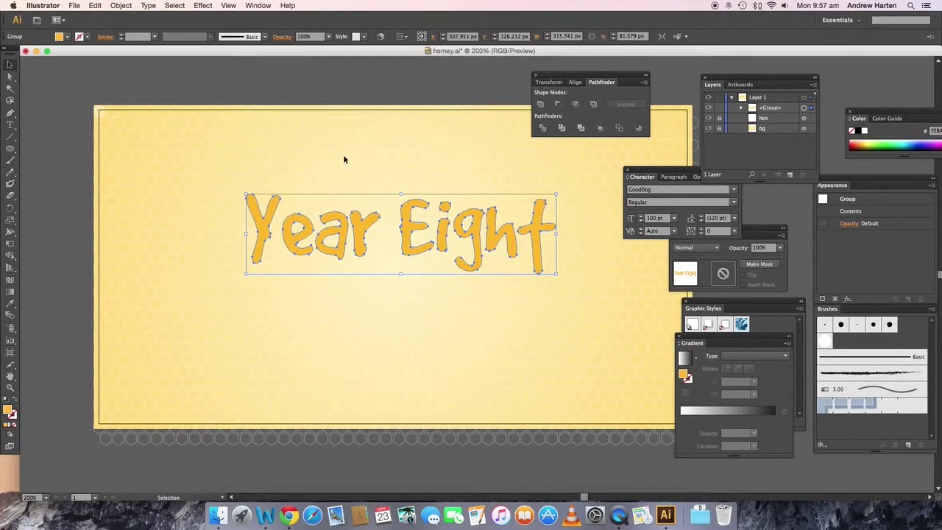
- Make the united letters a single compound path with Cmd+8
key(a)
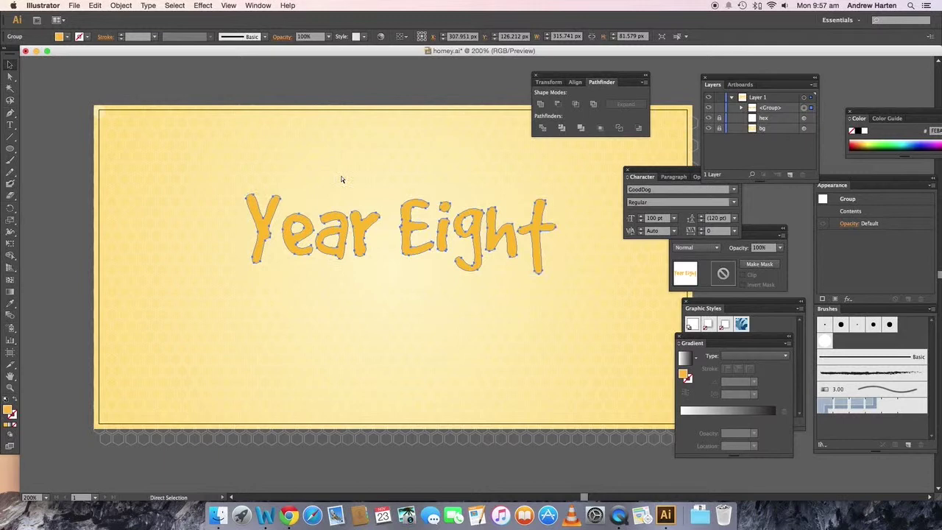
key(super+8)
key(v)
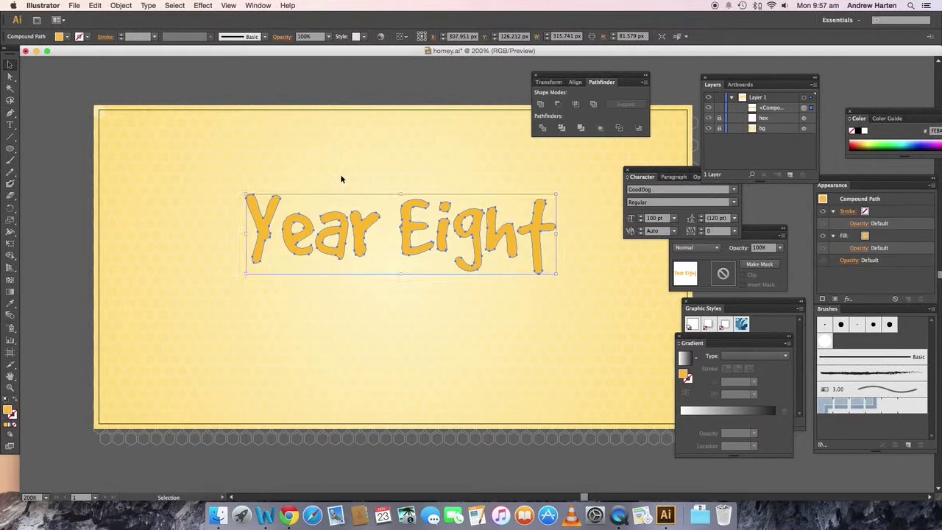
- Rename the <Compound Path> layer entry to 'text'
double_click(772, 109)
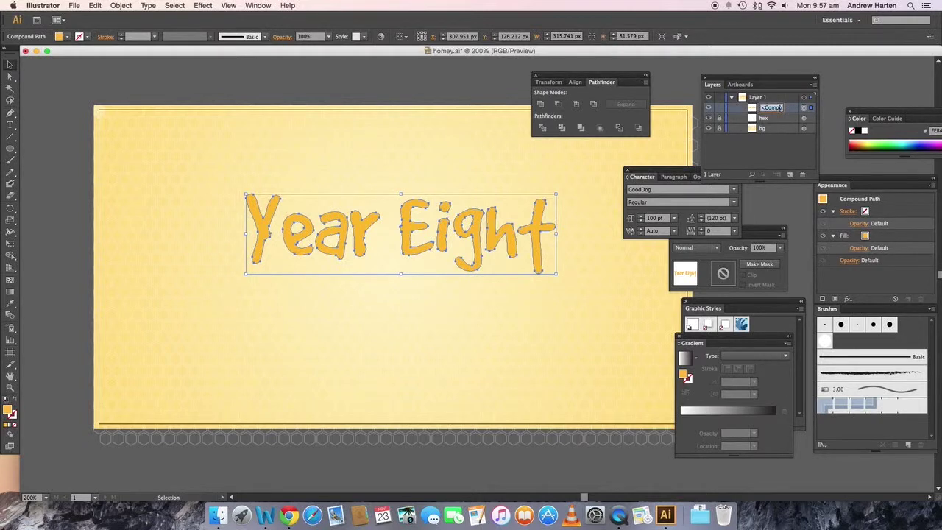
text(text)
key(Return)
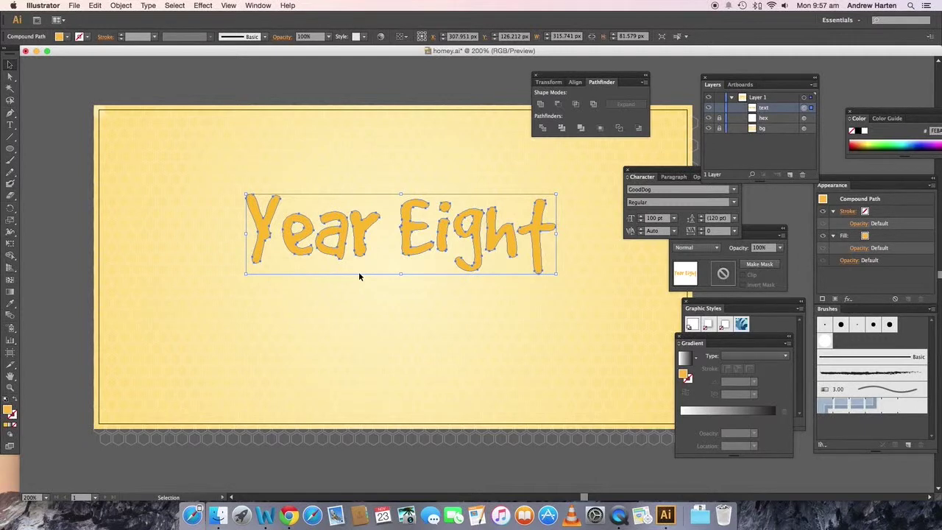
- Float the Brushes panel and switch to the Paintbrush tool
mouse_move(868, 310)
mouse_down()
mouse_move(743, 298)
mouse_move(730, 247)
mouse_up()
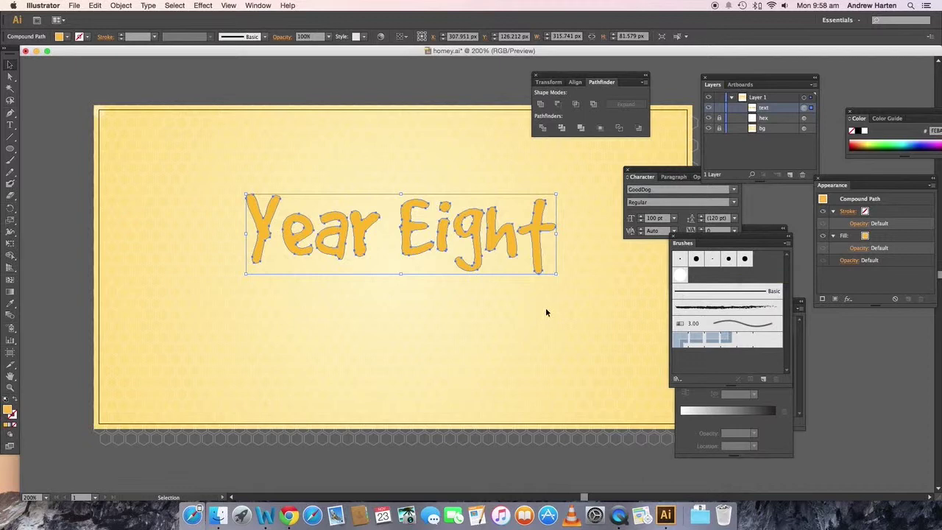
key(b)
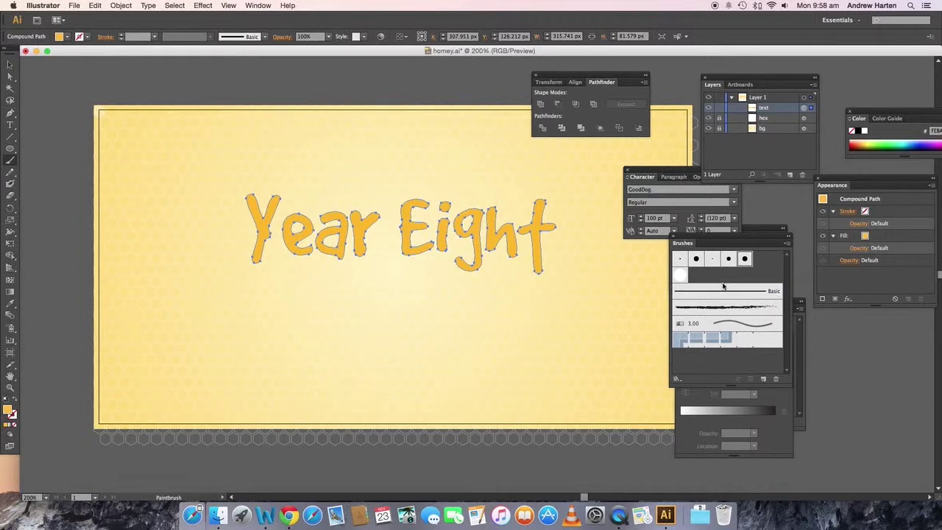